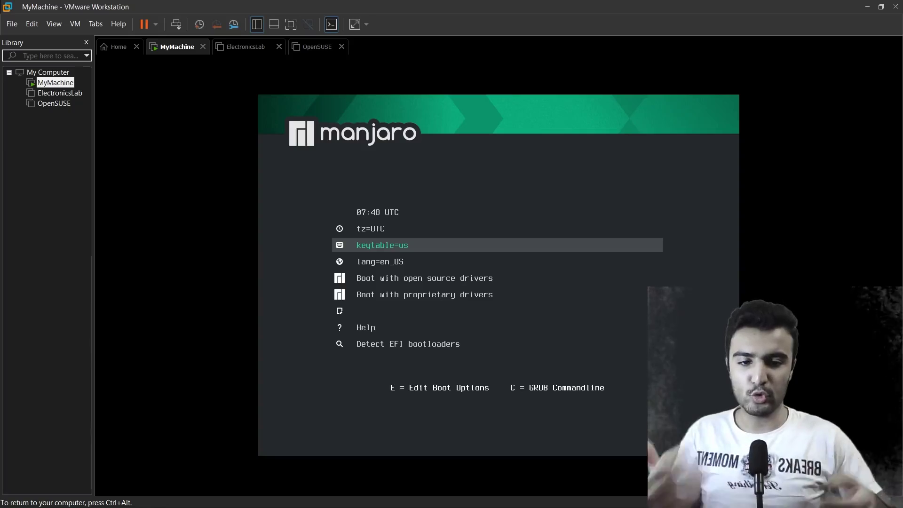
Boot the Manjaro live system with open source drivers
{"action": "key", "text": "Down"}
{"action": "key", "text": "Down"}
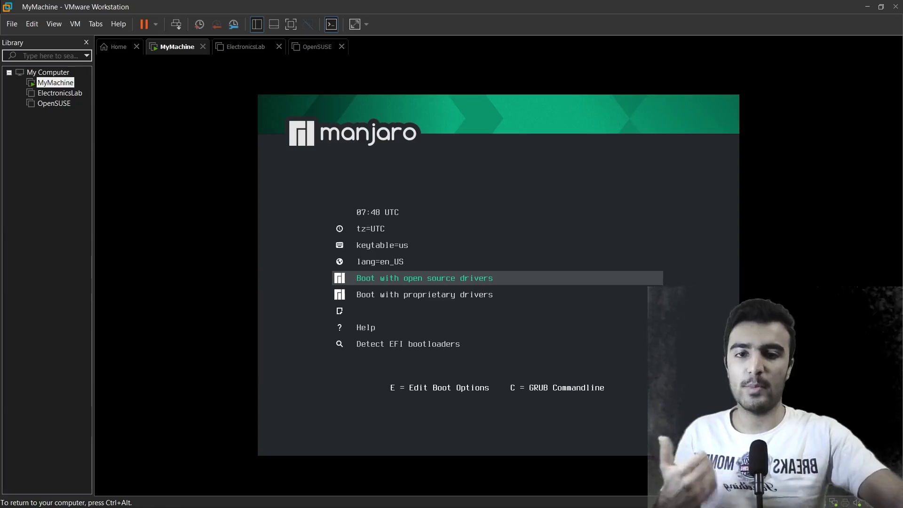
{"action": "key", "text": "Return"}
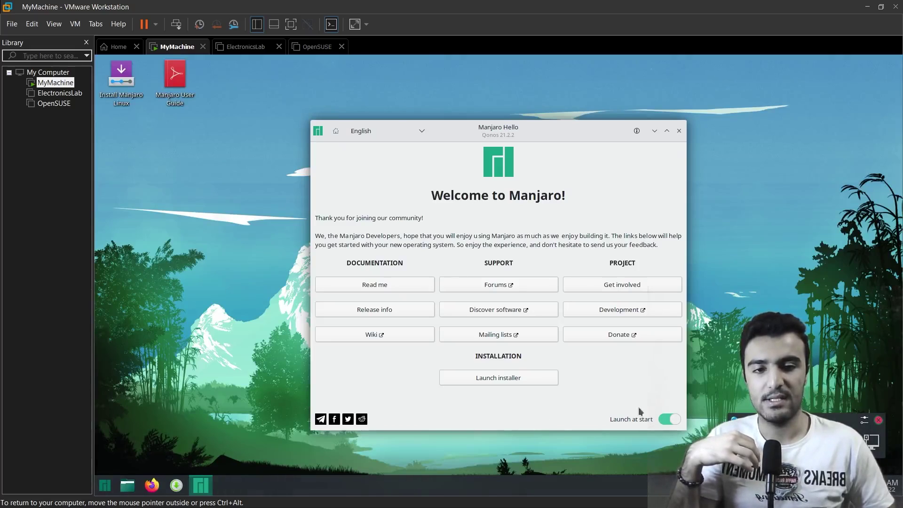
Disable Manjaro Hello's launch at start and close its welcome window
{"action": "left_click", "coordinate": [664, 419]}
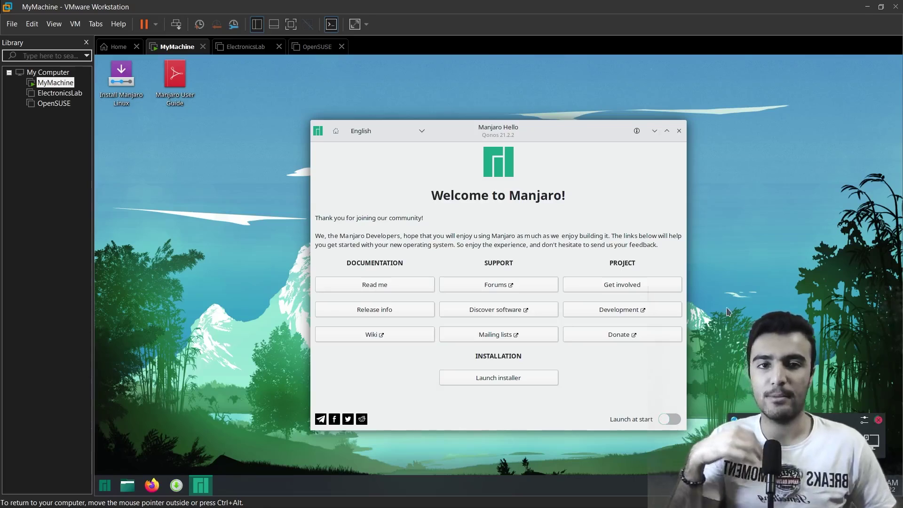
{"action": "left_click", "coordinate": [679, 131]}
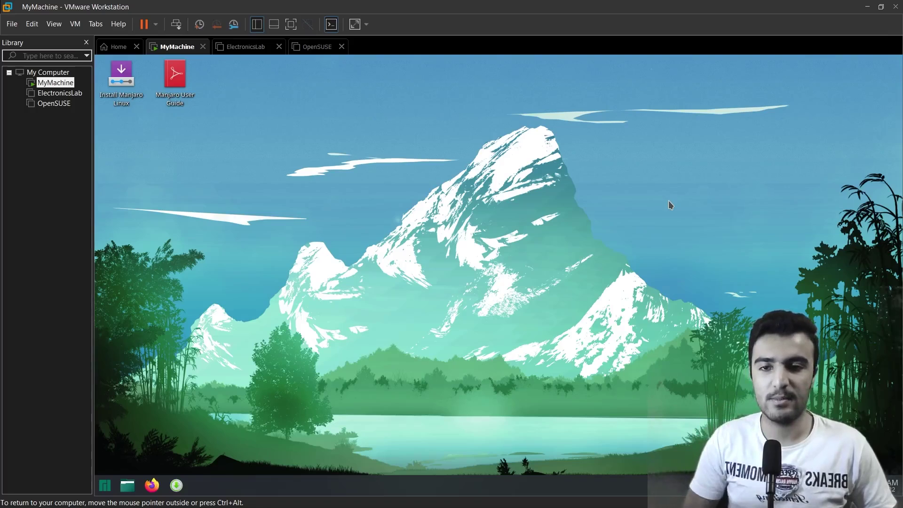
Start the Manjaro Linux installer in American English and set the location to region Asia, zone Tehran
{"action": "double_click", "coordinate": [121, 78]}
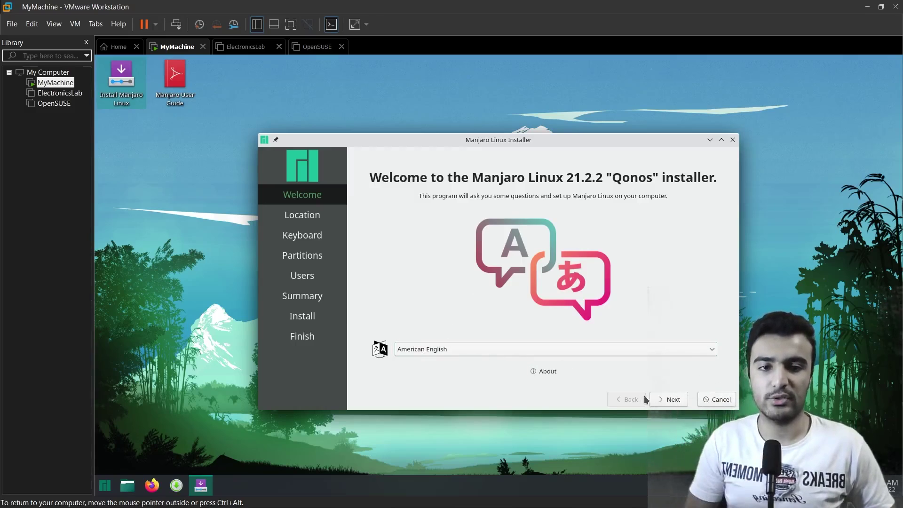
{"action": "left_click", "coordinate": [679, 403]}
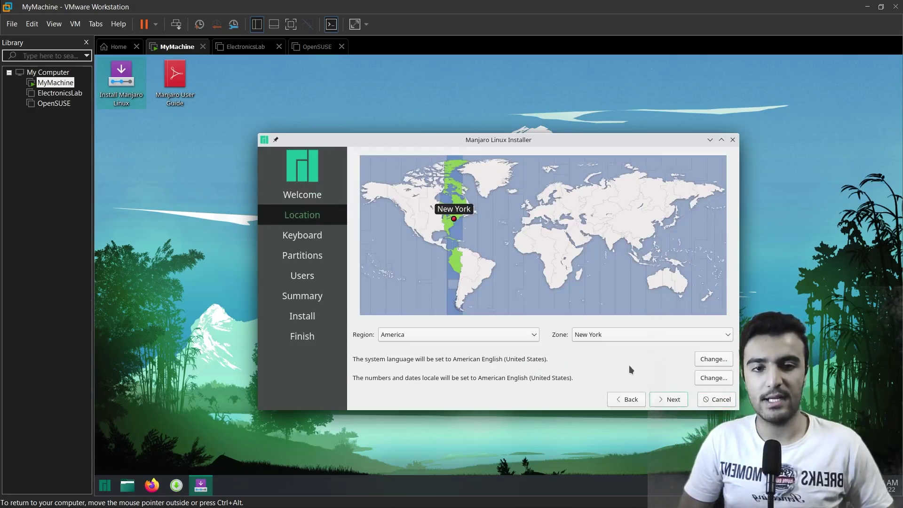
{"action": "left_click", "coordinate": [583, 232]}
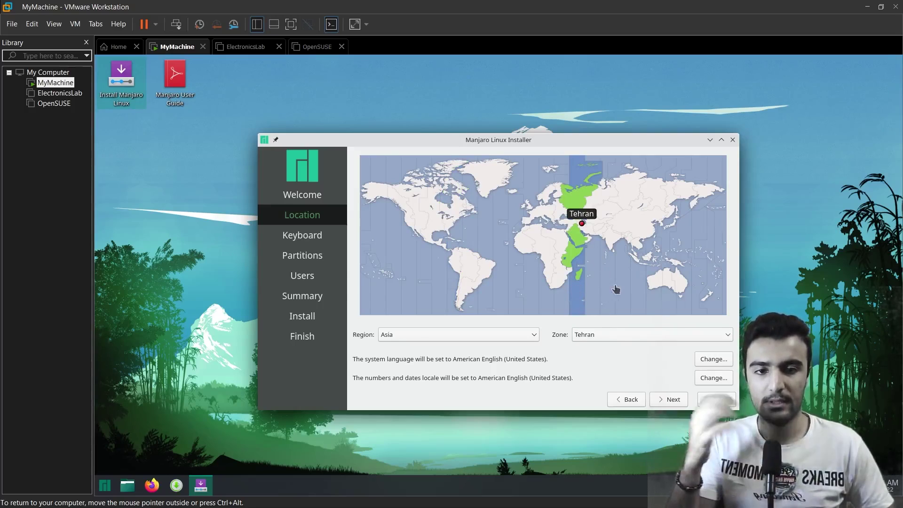
{"action": "left_click", "coordinate": [670, 400]}
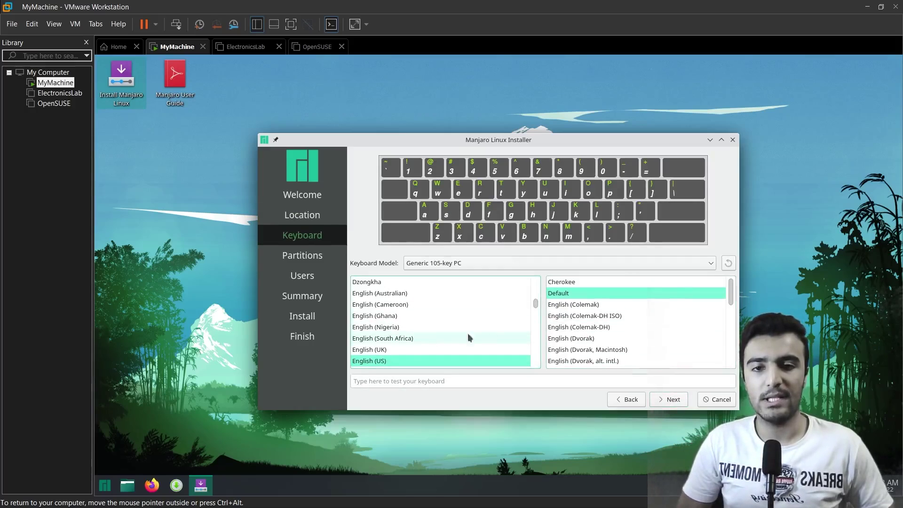
Accept the default English (US) keyboard layout and choose manual partitioning for the /dev/sda disk
{"action": "left_click", "coordinate": [662, 399]}
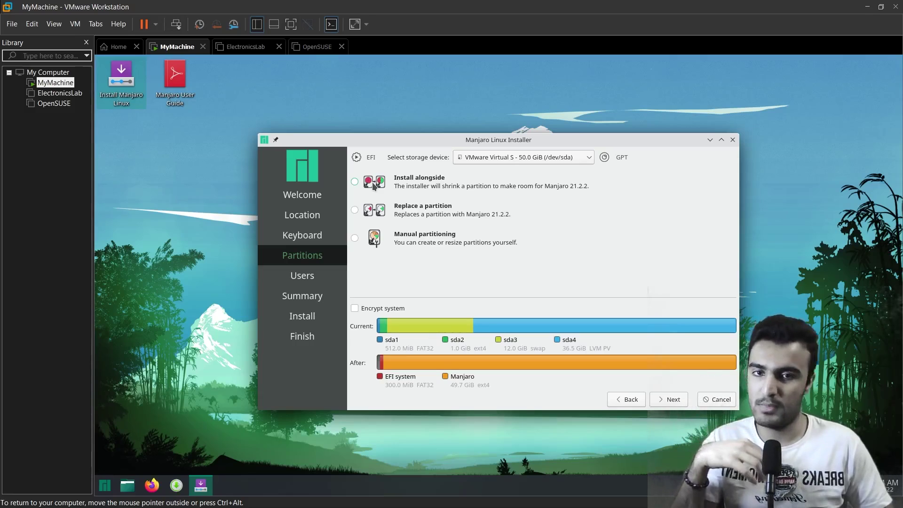
{"action": "left_click", "coordinate": [374, 211]}
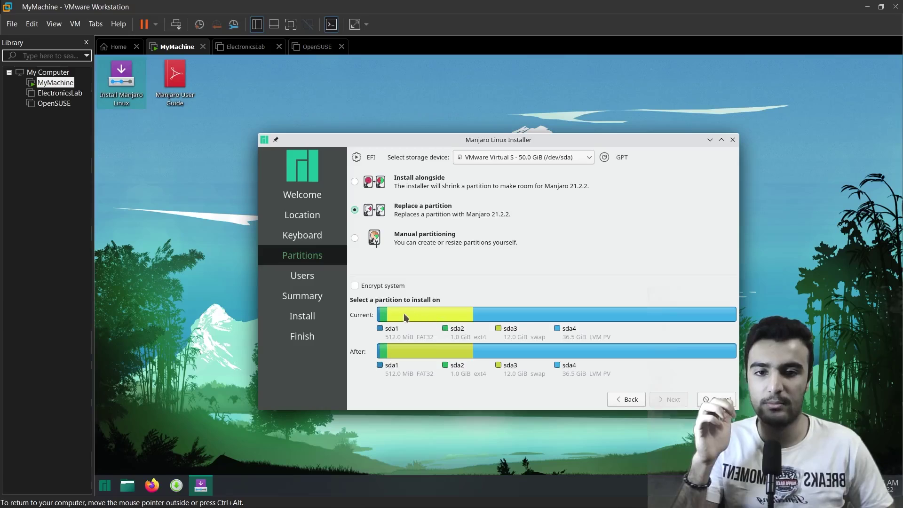
{"action": "left_click", "coordinate": [356, 240]}
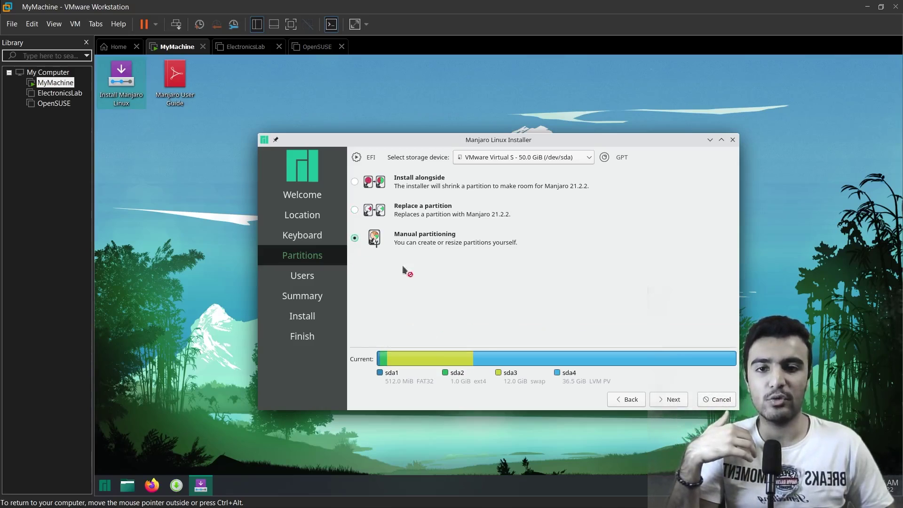
{"action": "left_click", "coordinate": [666, 404]}
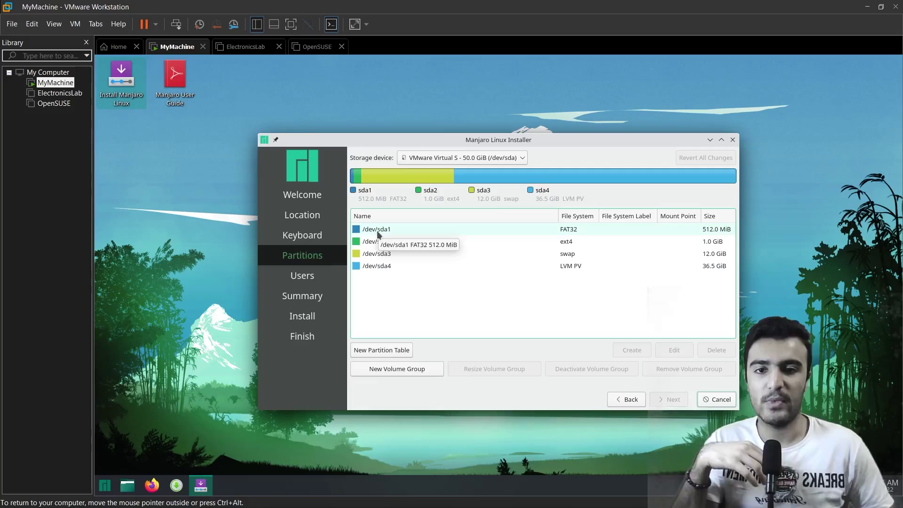
Delete the four existing partitions /dev/sda1, /dev/sda2, /dev/sda3 and /dev/sda4
{"action": "left_click", "coordinate": [395, 229]}
{"action": "left_click", "coordinate": [704, 352]}
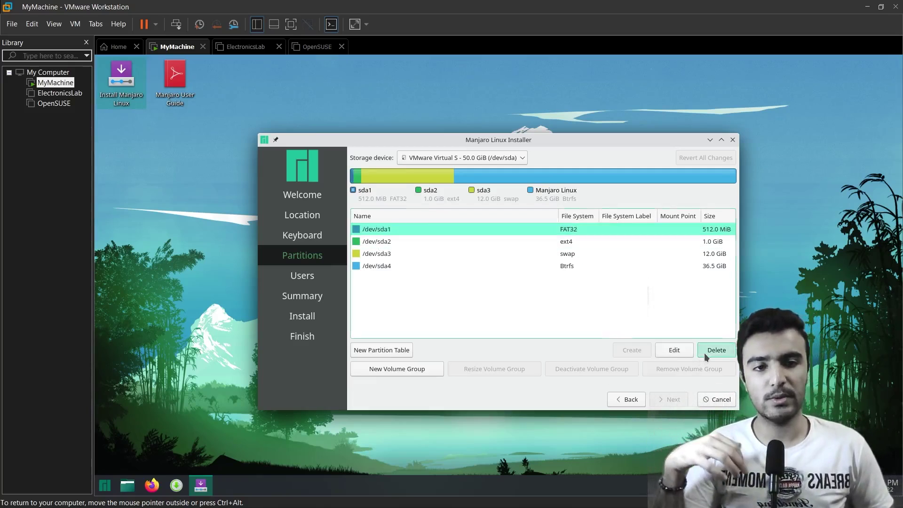
{"action": "left_click", "coordinate": [519, 240]}
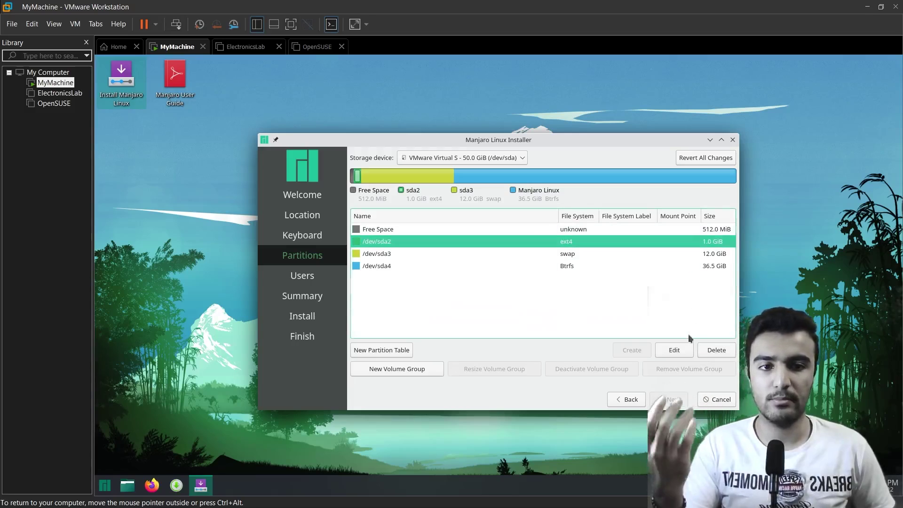
{"action": "left_click", "coordinate": [715, 352]}
{"action": "left_click", "coordinate": [479, 241]}
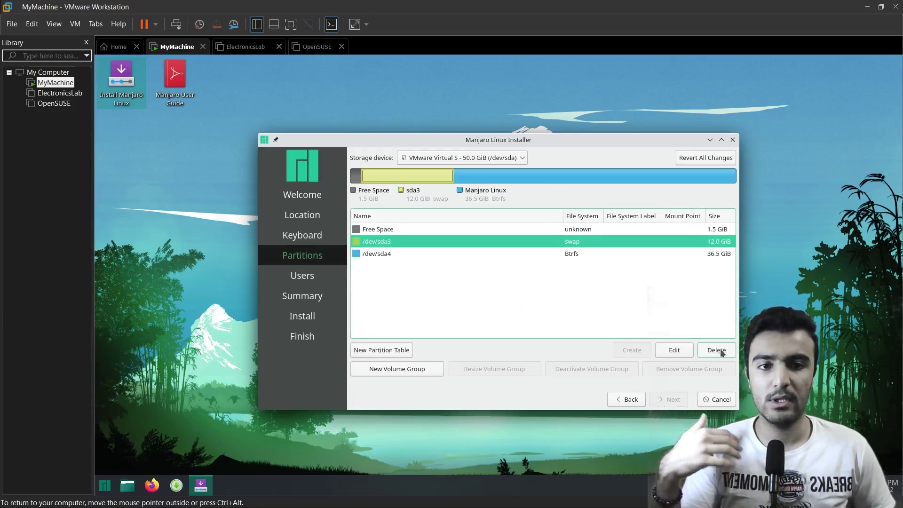
{"action": "left_click", "coordinate": [715, 351]}
{"action": "left_click", "coordinate": [491, 242]}
{"action": "left_click", "coordinate": [713, 350]}
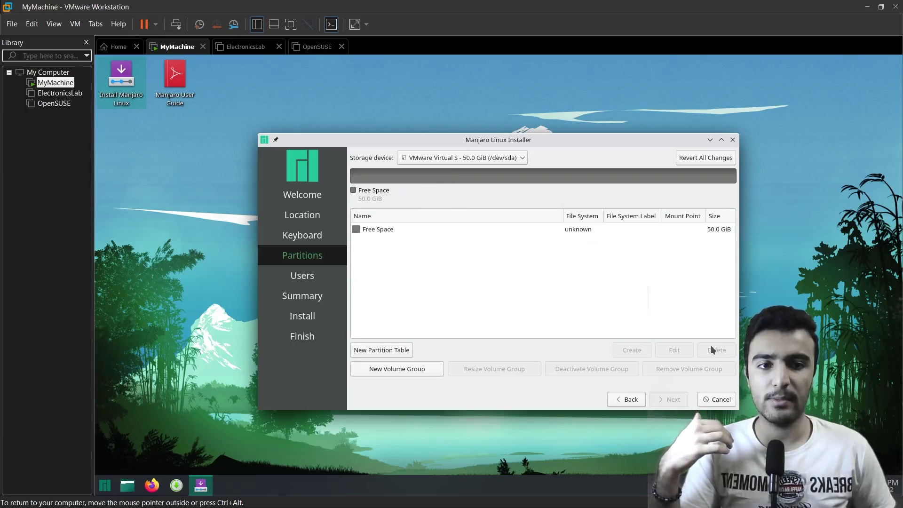
Create a new GUID Partition Table (GPT) on the VMware virtual disk
{"action": "left_click", "coordinate": [377, 229]}
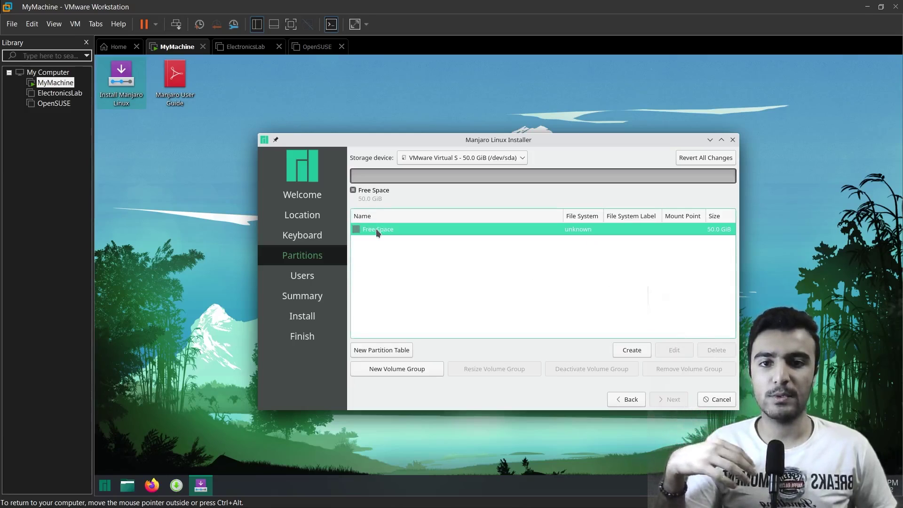
{"action": "left_click", "coordinate": [377, 348]}
{"action": "key", "text": "Escape"}
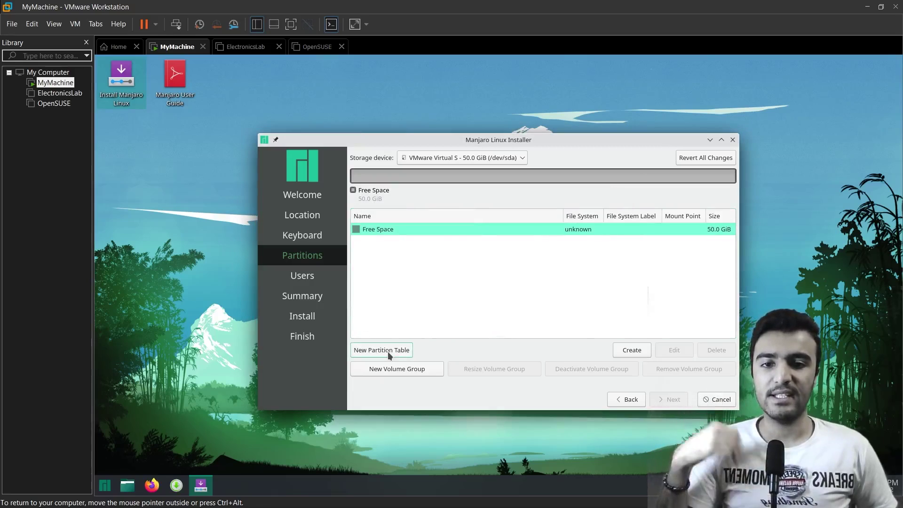
{"action": "left_click", "coordinate": [389, 353]}
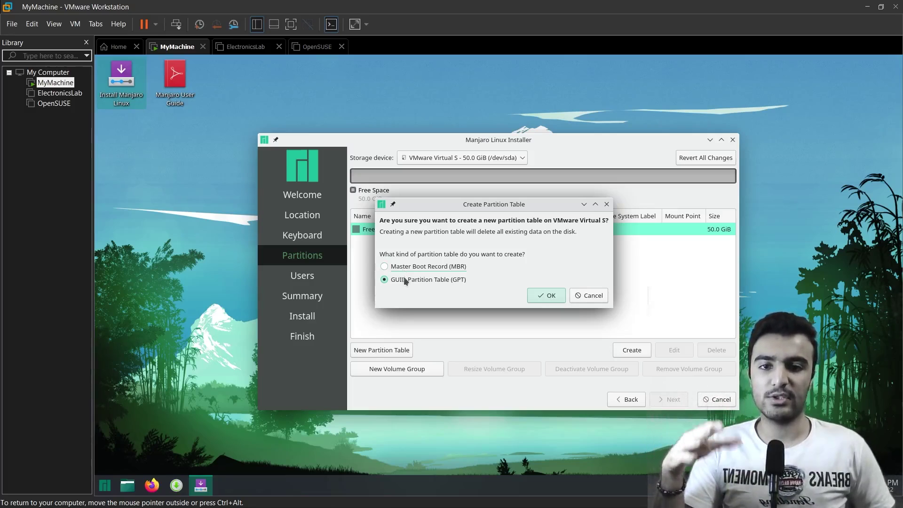
{"action": "left_click", "coordinate": [546, 296]}
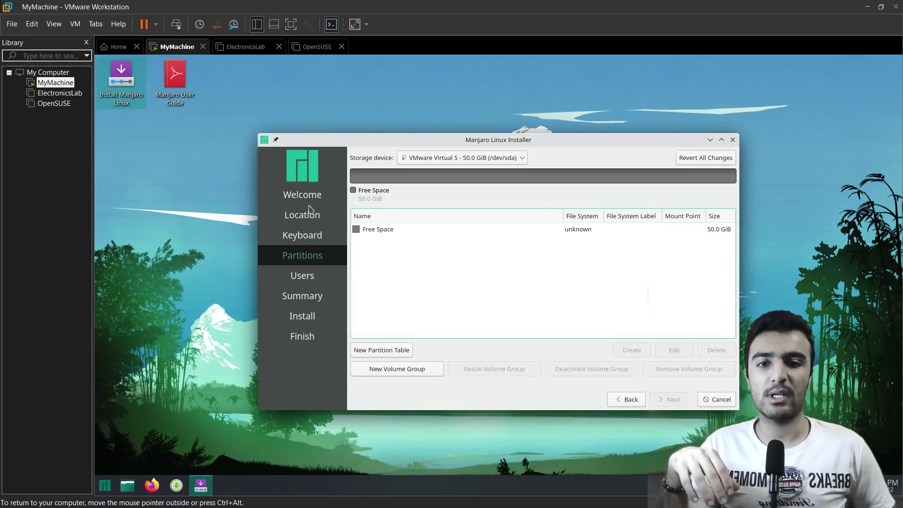
Create a 512 MiB fat32 partition in the free space with mount point /boot/efi and the boot flag
{"action": "left_click", "coordinate": [372, 230]}
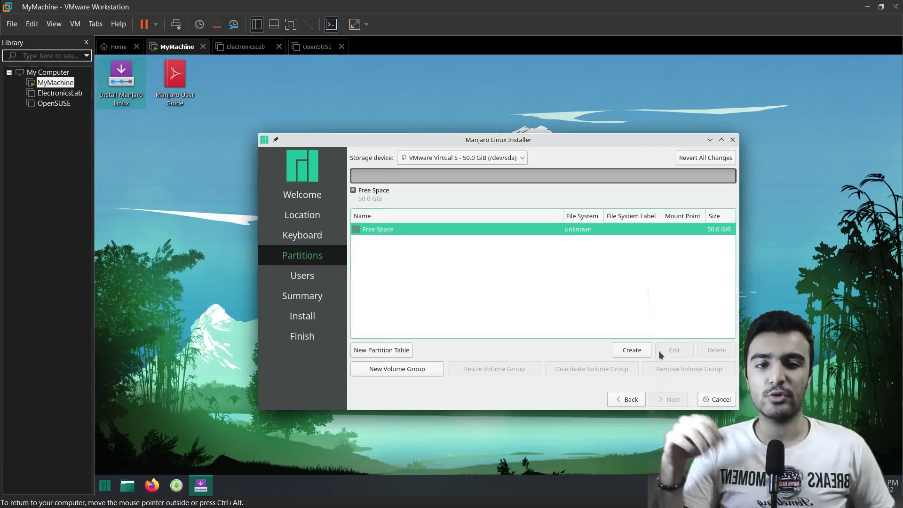
{"action": "left_click", "coordinate": [630, 351]}
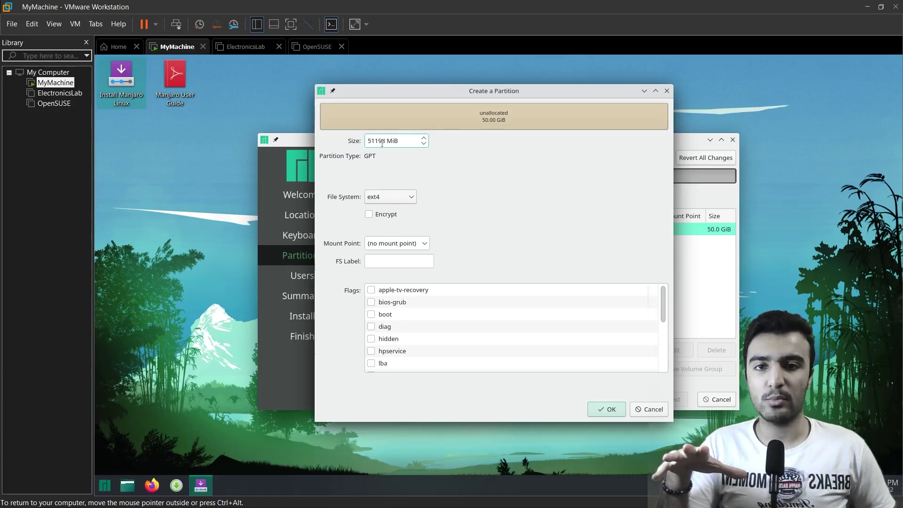
{"action": "type", "text": "512"}
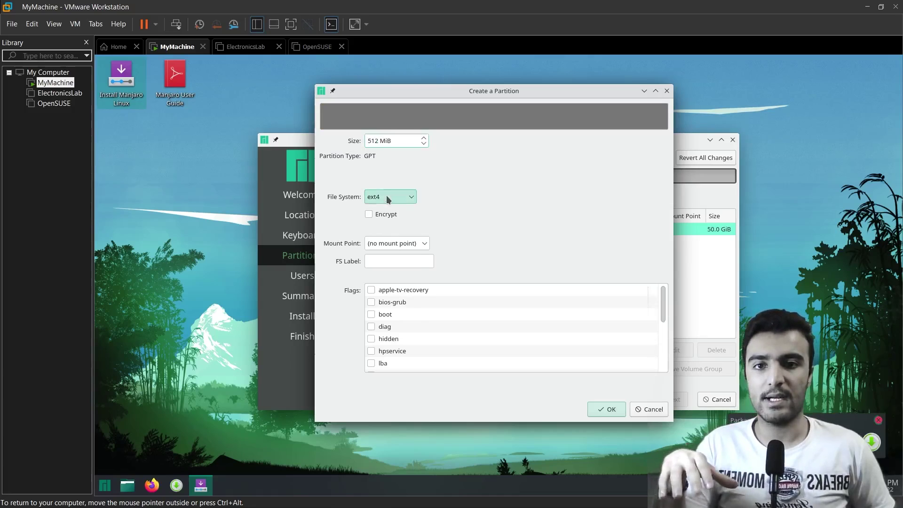
{"action": "left_click", "coordinate": [393, 197]}
{"action": "left_click", "coordinate": [386, 268]}
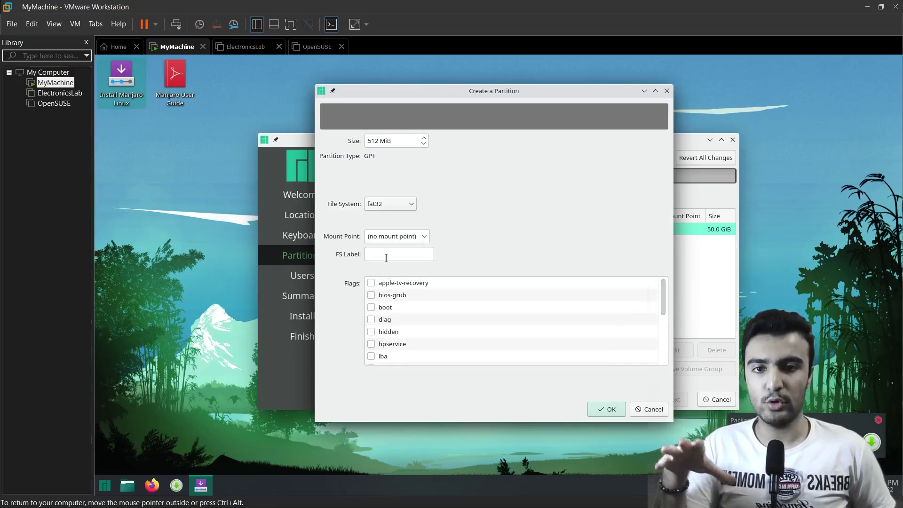
{"action": "left_click", "coordinate": [426, 237]}
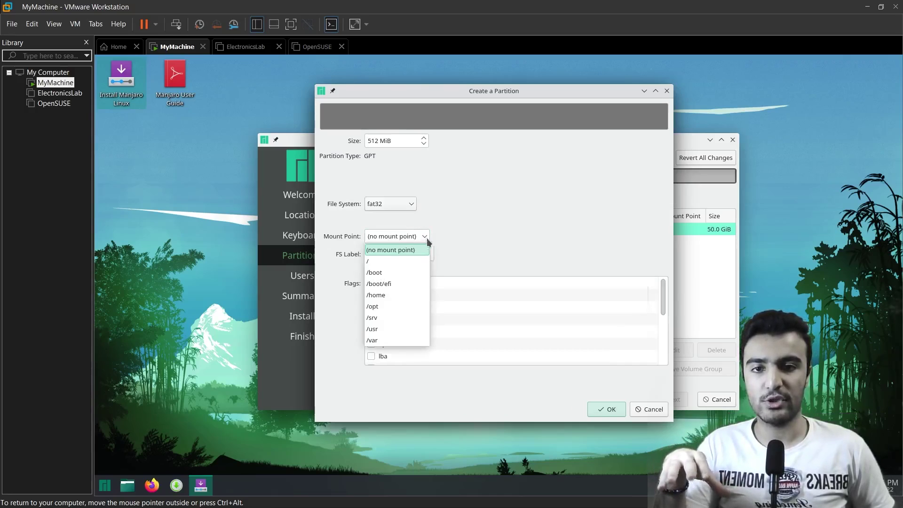
{"action": "left_click", "coordinate": [395, 285]}
{"action": "left_click", "coordinate": [371, 308]}
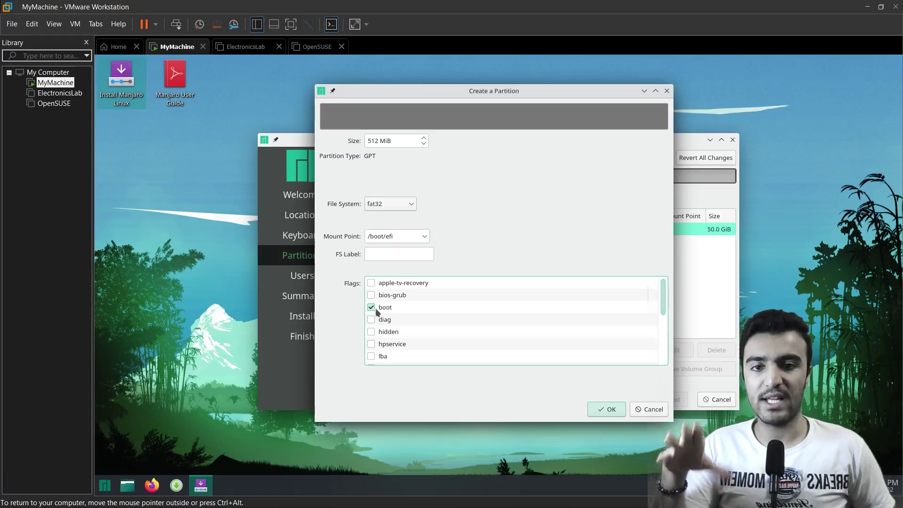
{"action": "left_click", "coordinate": [607, 409]}
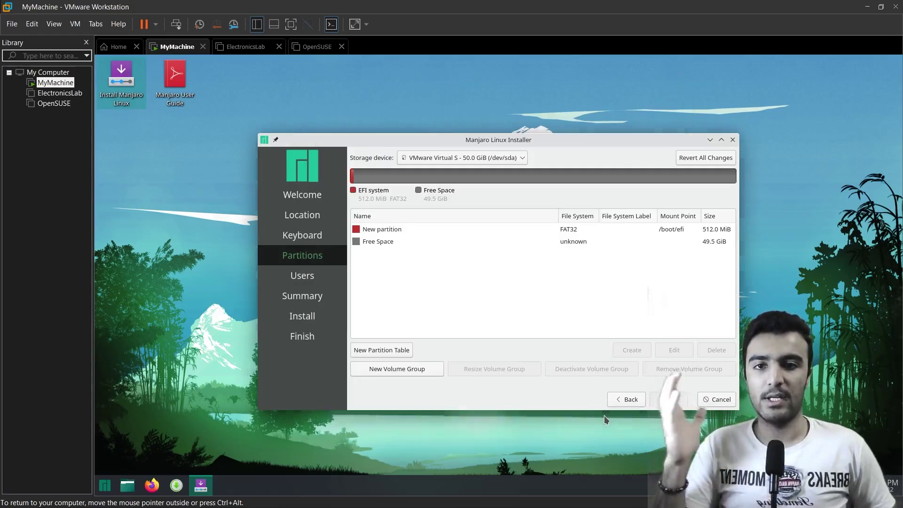
Create a 12000 MiB linuxswap partition with the swap flag in the remaining free space
{"action": "left_click", "coordinate": [388, 243]}
{"action": "left_click", "coordinate": [631, 352]}
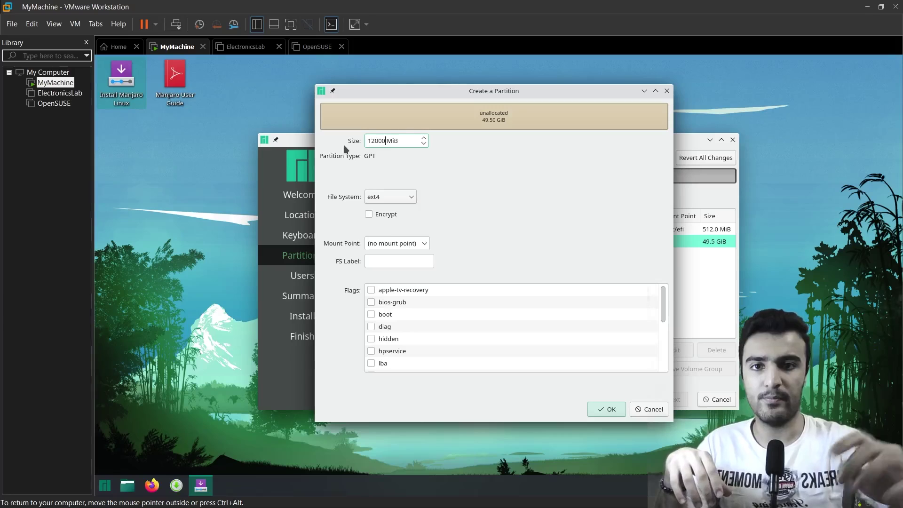
{"action": "left_click", "coordinate": [382, 202]}
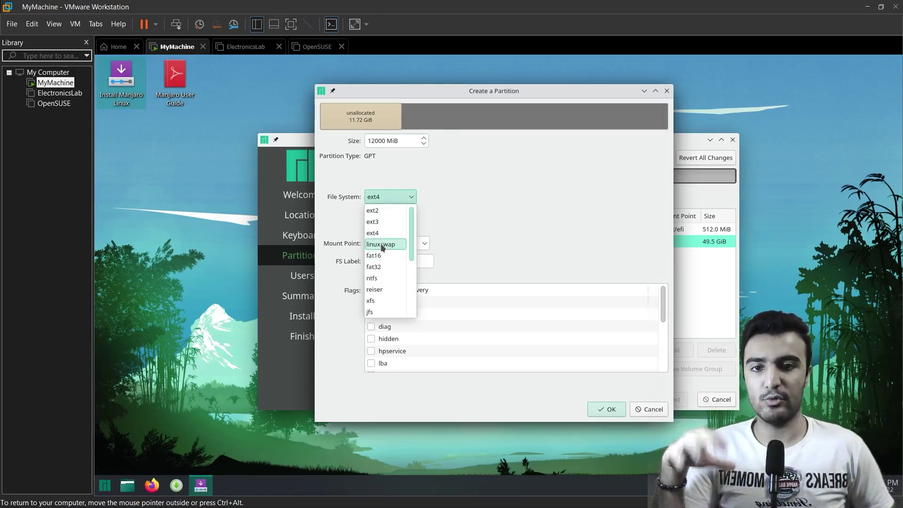
{"action": "left_click", "coordinate": [380, 244]}
{"action": "scroll", "coordinate": [487, 365], "scroll_direction": "down", "scroll_amount": 5}
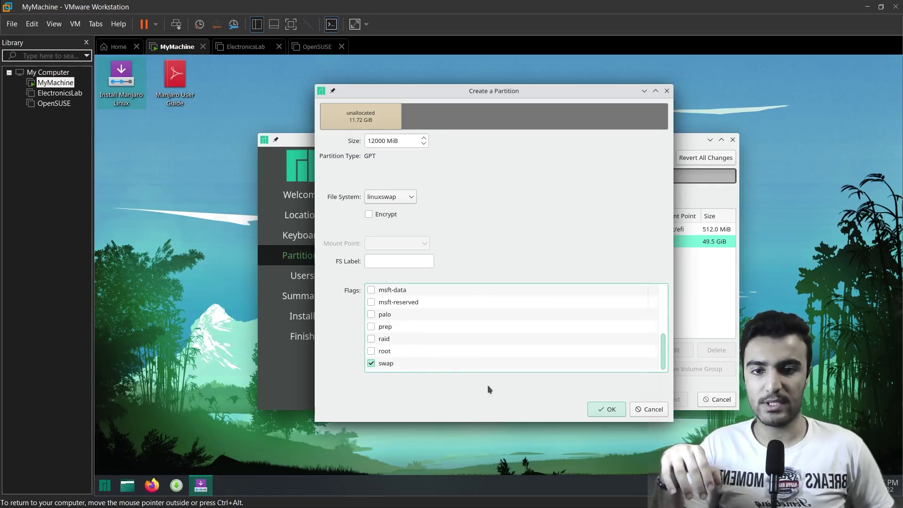
{"action": "left_click", "coordinate": [609, 409]}
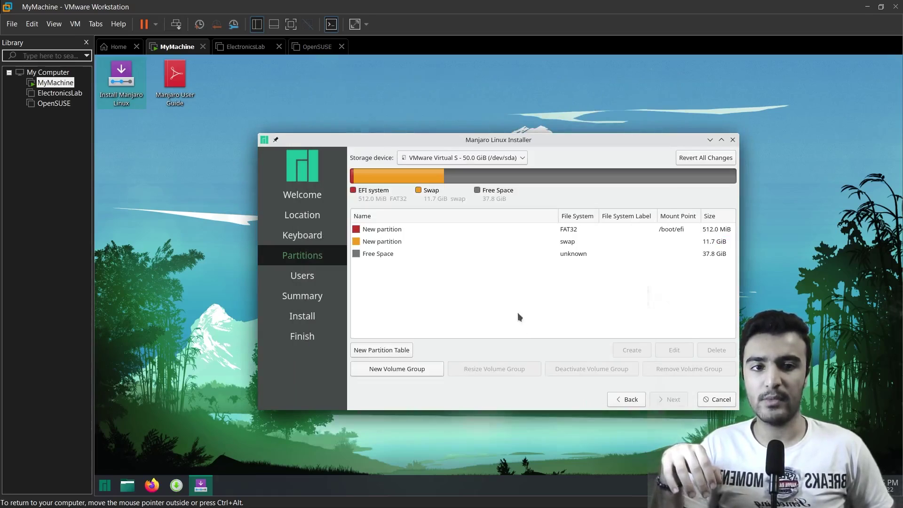
Create a btrfs partition with mount point / using all of the remaining free space
{"action": "left_click", "coordinate": [391, 254]}
{"action": "left_click", "coordinate": [630, 350]}
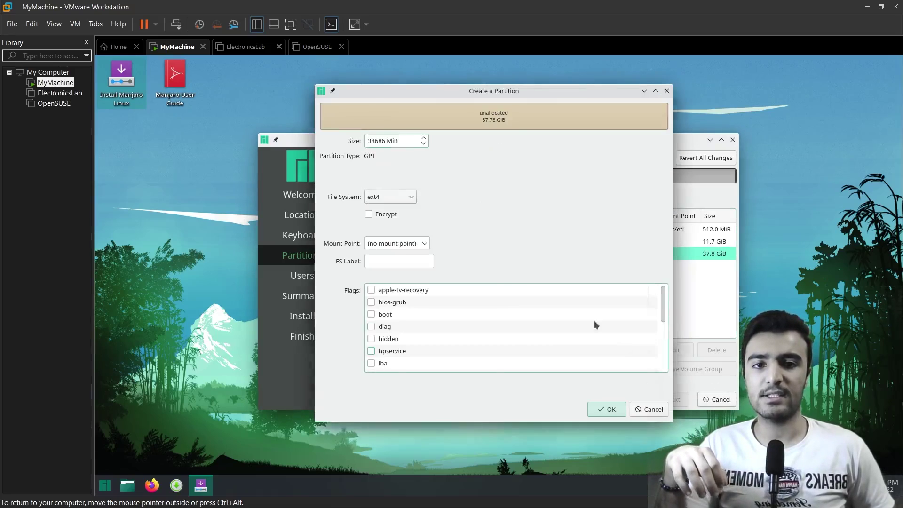
{"action": "left_click", "coordinate": [398, 198]}
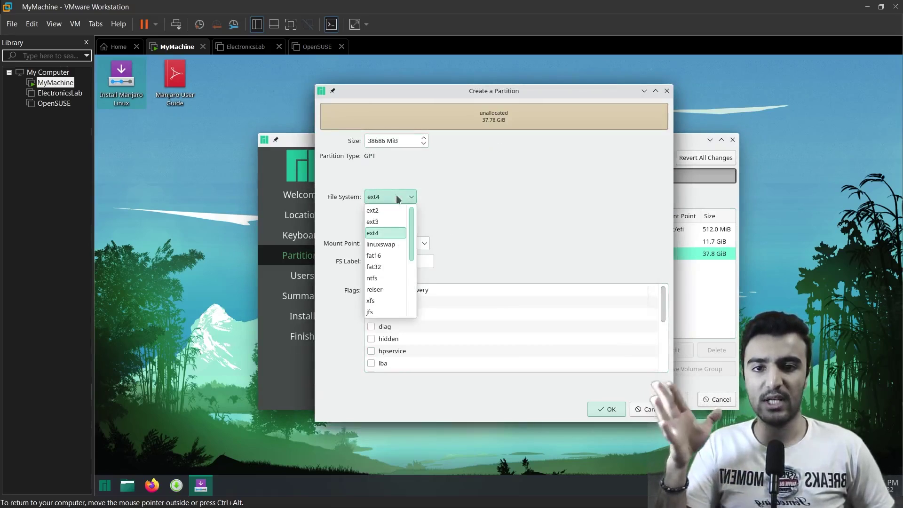
{"action": "scroll", "coordinate": [394, 277], "scroll_direction": "down", "scroll_amount": 3}
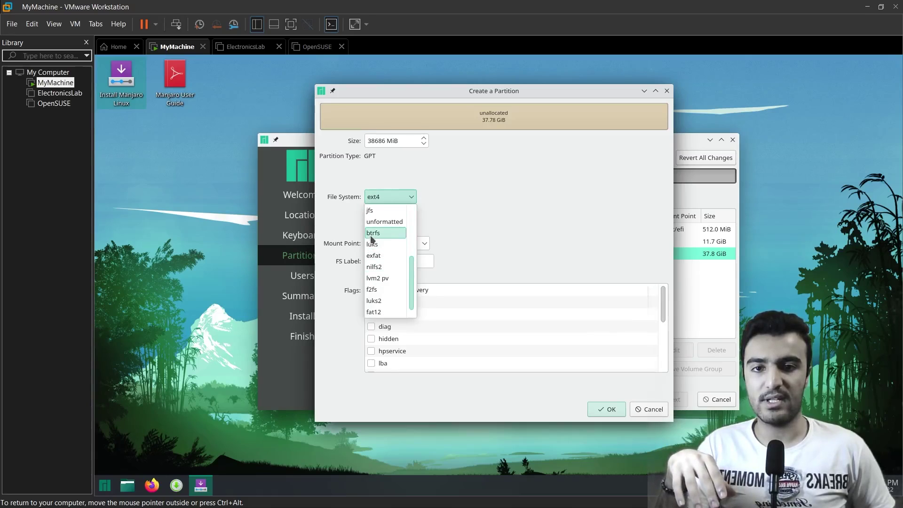
{"action": "left_click", "coordinate": [373, 233]}
{"action": "left_click", "coordinate": [422, 244]}
{"action": "left_click", "coordinate": [391, 268]}
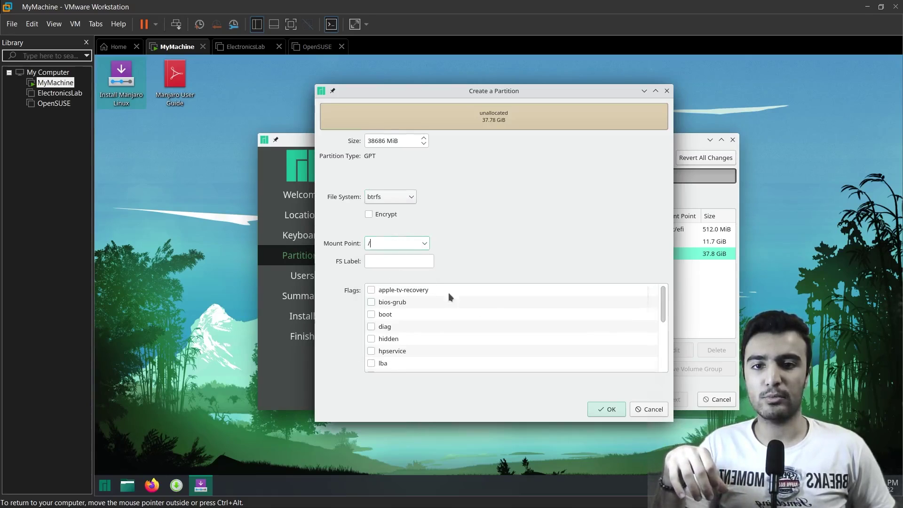
{"action": "left_click", "coordinate": [600, 410]}
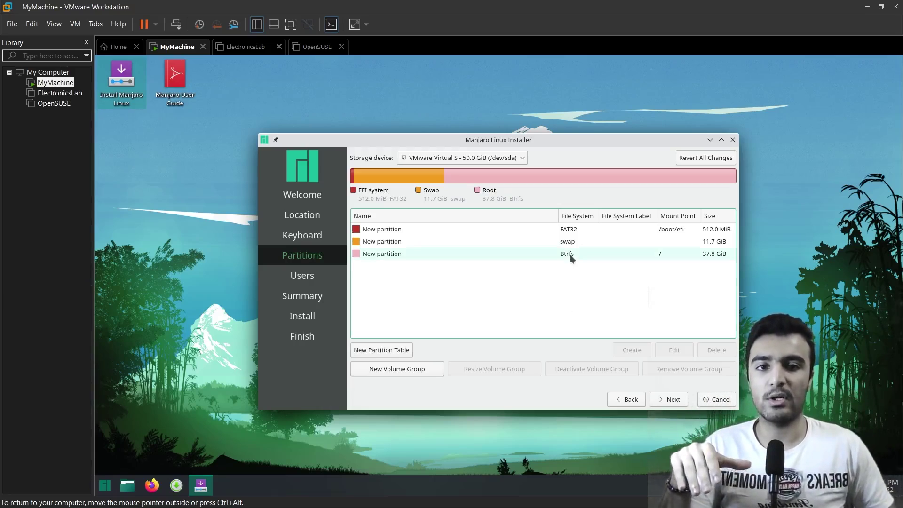
{"action": "left_click", "coordinate": [568, 230]}
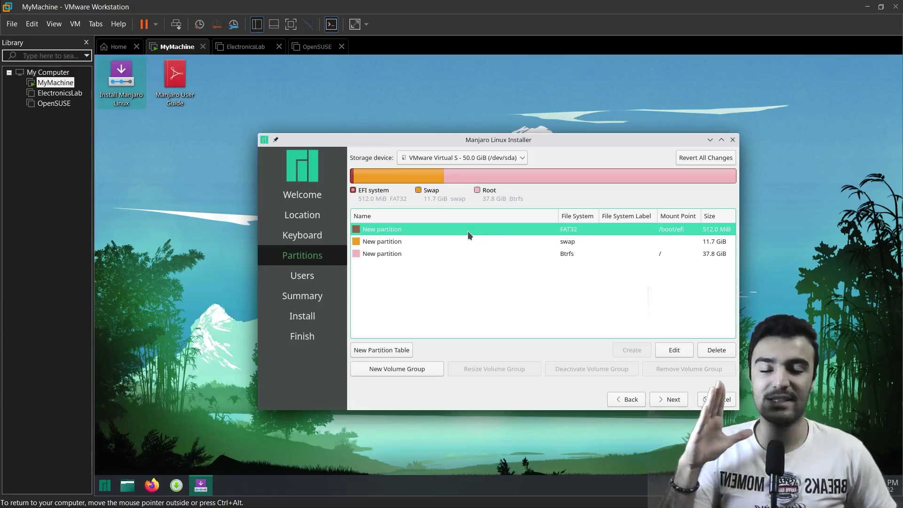
{"action": "left_click", "coordinate": [455, 252]}
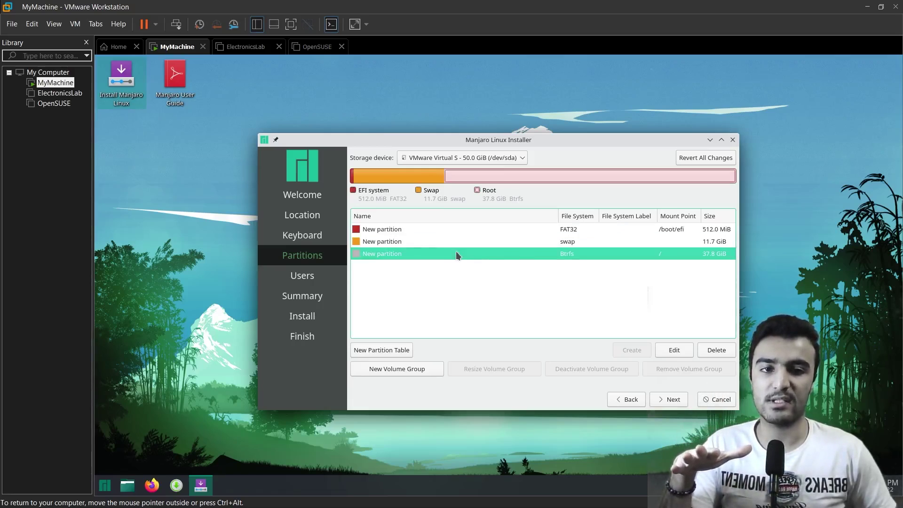
{"action": "left_click", "coordinate": [673, 349]}
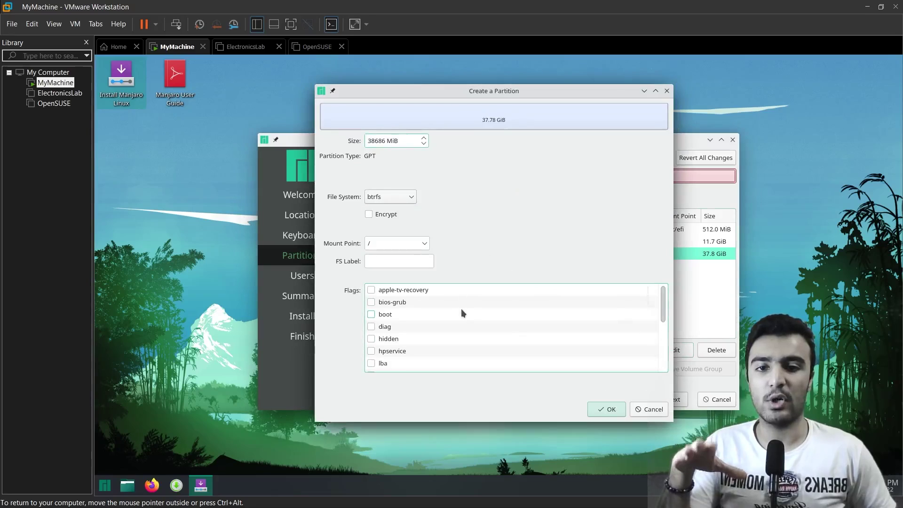
{"action": "scroll", "coordinate": [436, 331], "scroll_direction": "down", "scroll_amount": 3}
{"action": "scroll", "coordinate": [384, 325], "scroll_direction": "up", "scroll_amount": 3}
{"action": "left_click", "coordinate": [371, 315]}
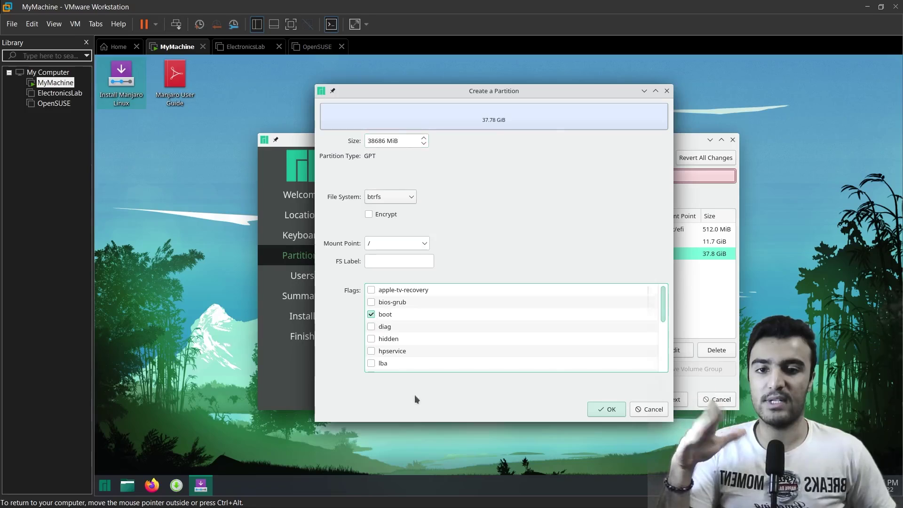
{"action": "left_click", "coordinate": [649, 410]}
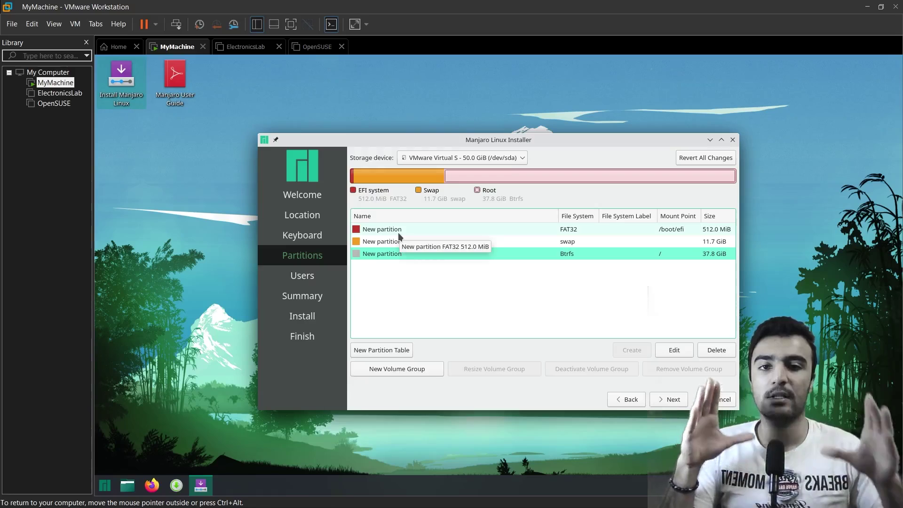
Accept the partition layout, enter the user's name for the new account and name the computer VMWare
{"action": "left_click", "coordinate": [670, 399]}
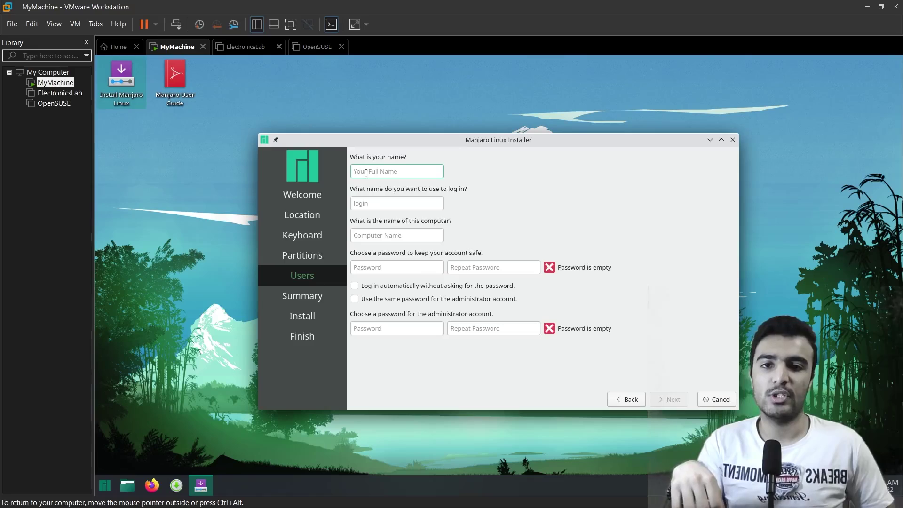
{"action": "type", "text": "Alire"}
{"action": "key", "text": "Tab"}
{"action": "key", "text": "Tab"}
{"action": "type", "text": "VMWare"}
Enter and repeat the password for the user account
{"action": "left_click", "coordinate": [379, 267]}
{"action": "type", "text": "**********"}
{"action": "key", "text": "Tab"}
{"action": "type", "text": "**********"}
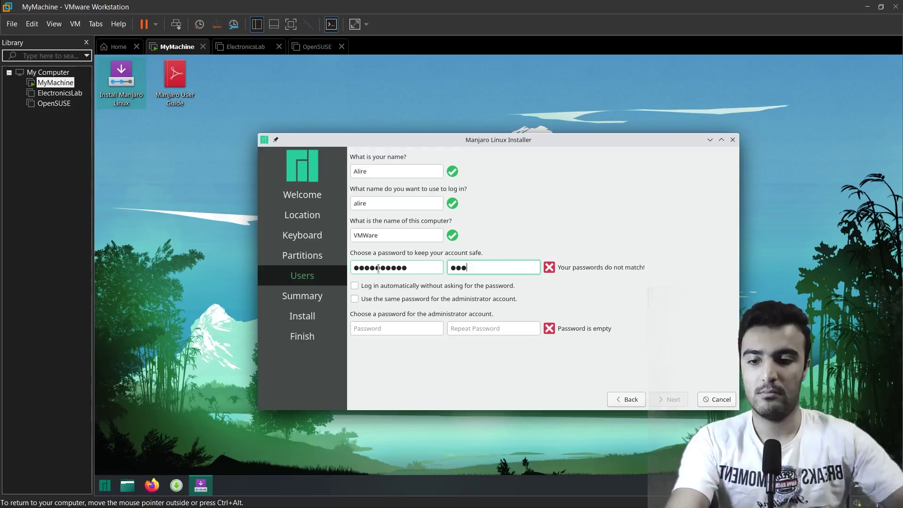
Enter and repeat a separate administrator account password and continue to the installation summary
{"action": "key", "text": "Tab"}
{"action": "key", "text": "Tab"}
{"action": "key", "text": "Tab"}
{"action": "type", "text": "*********"}
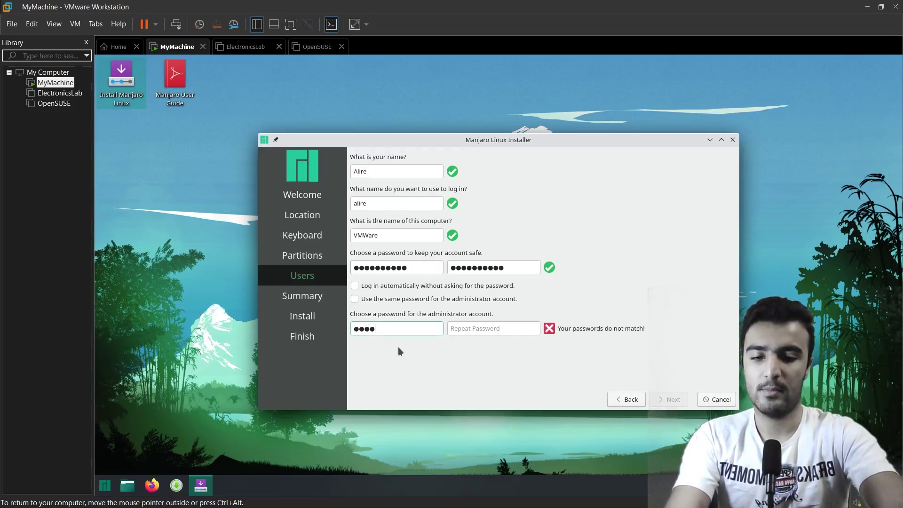
{"action": "key", "text": "Tab"}
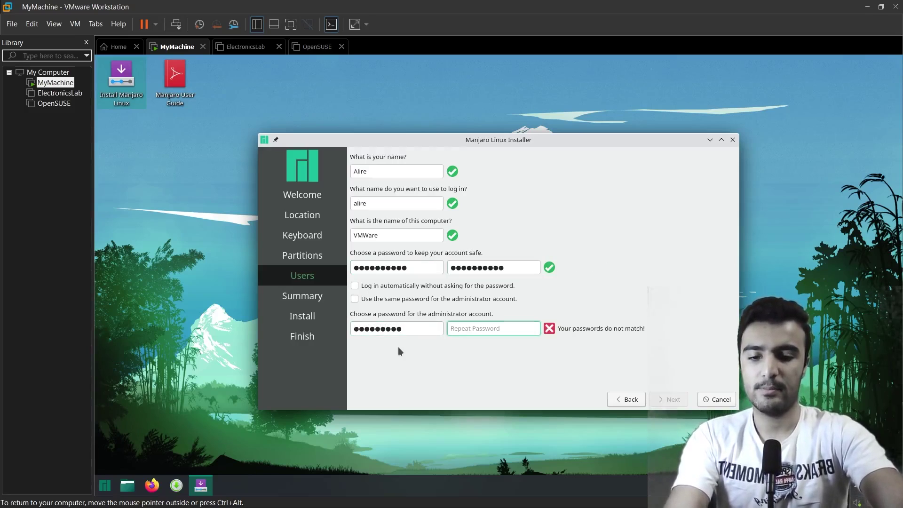
{"action": "type", "text": "*********"}
{"action": "left_click", "coordinate": [670, 397]}
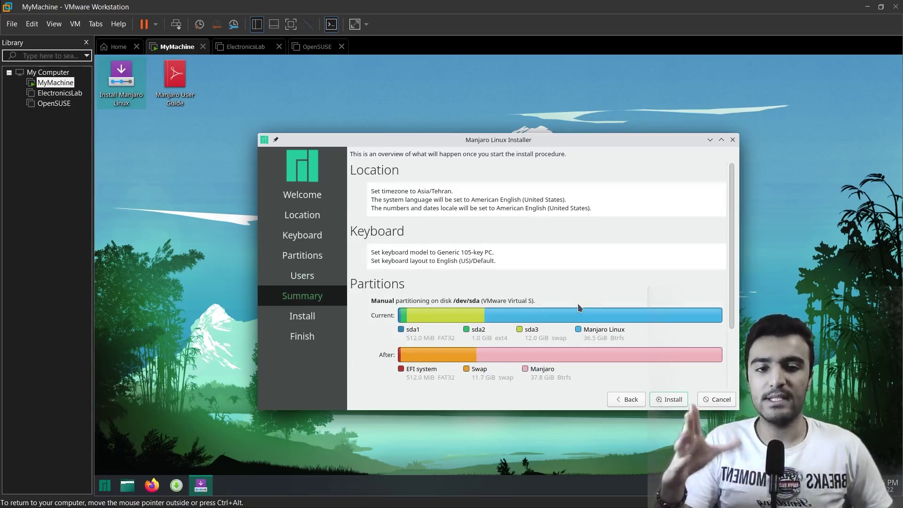
Install Manjaro with the summarized settings and close the finished installer with an immediate restart
{"action": "left_click", "coordinate": [664, 398]}
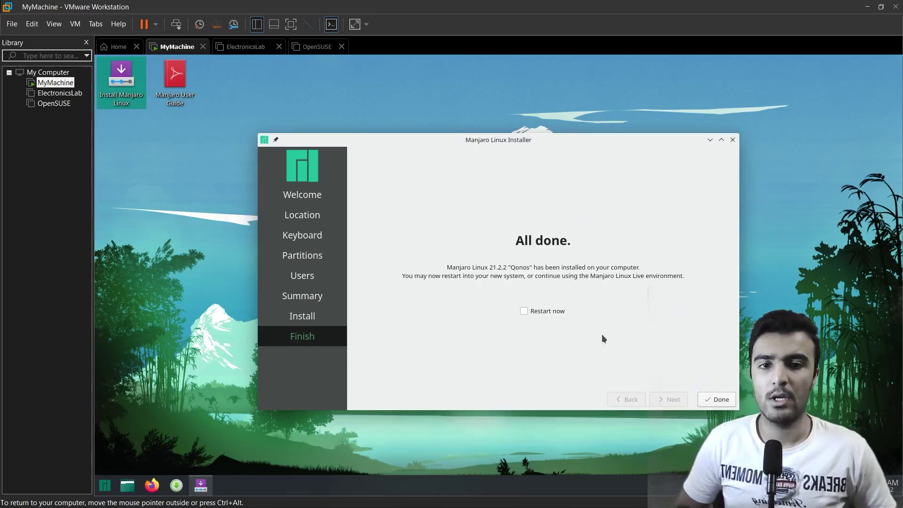
{"action": "left_click", "coordinate": [526, 312]}
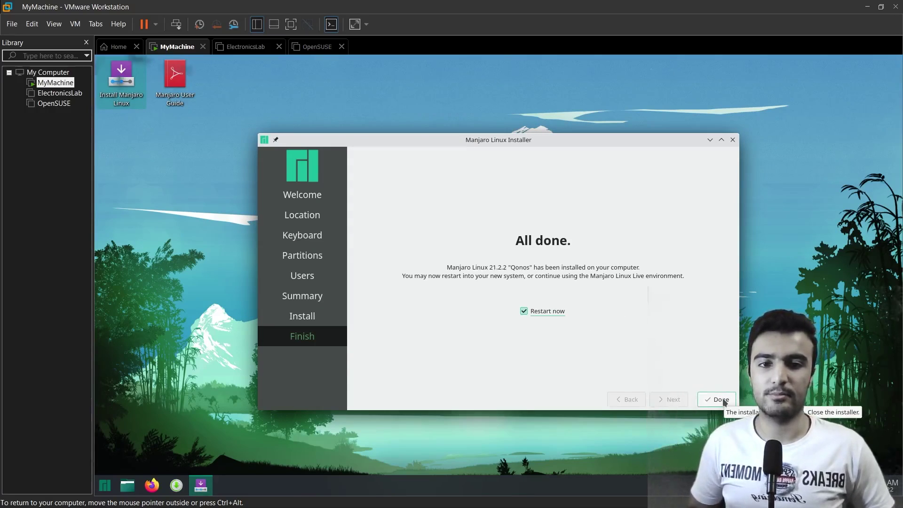
{"action": "left_click", "coordinate": [719, 399]}
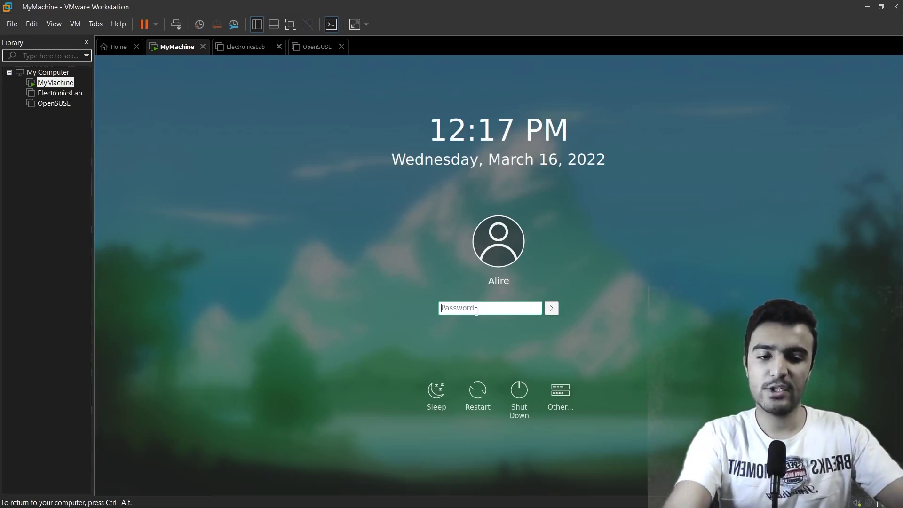
Log in to the newly installed Manjaro system with the account password
{"action": "type", "text": "a"}
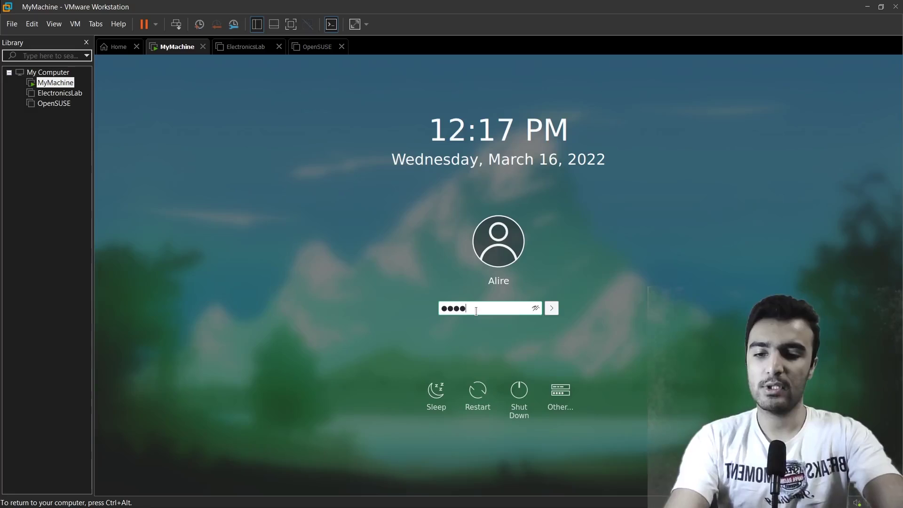
{"action": "key", "text": "Return"}
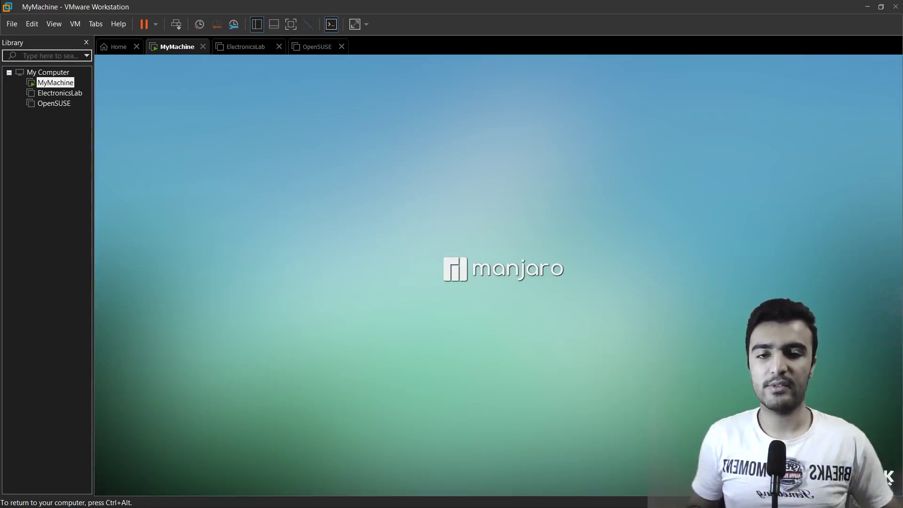